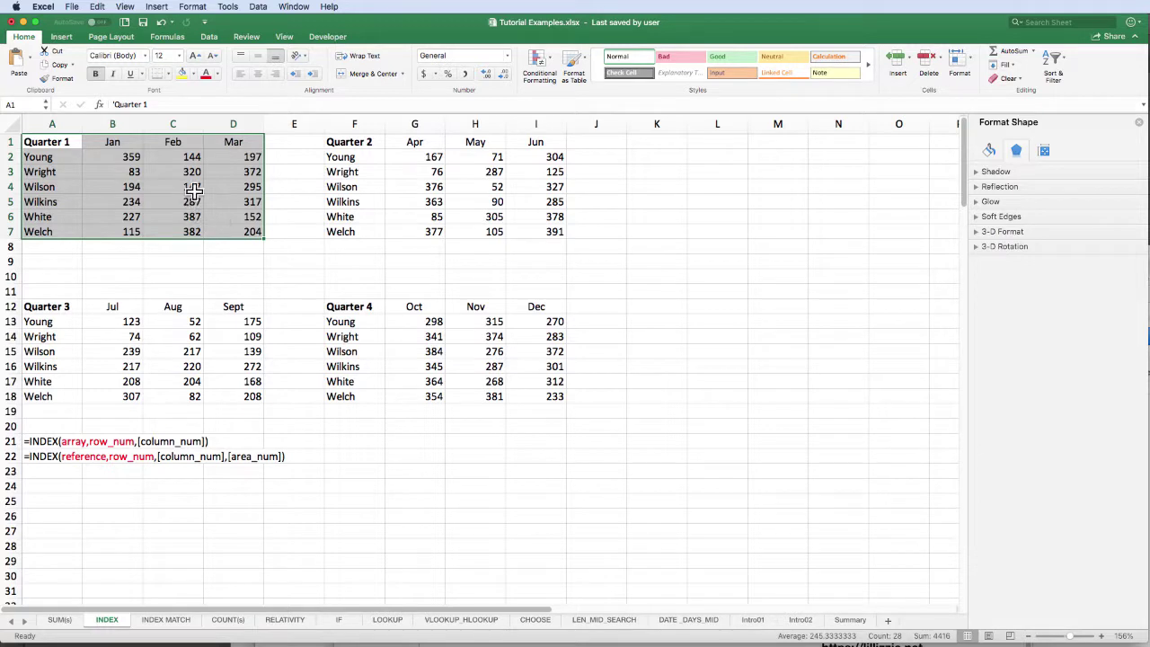
click(213, 277)
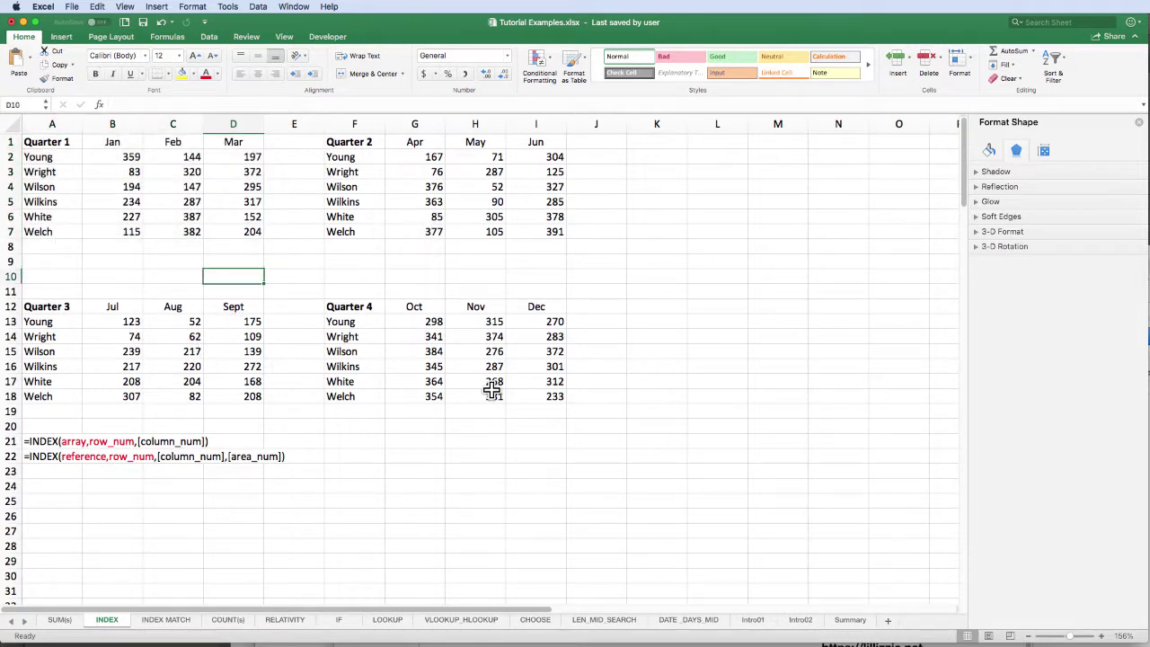
click(22, 441)
click(90, 532)
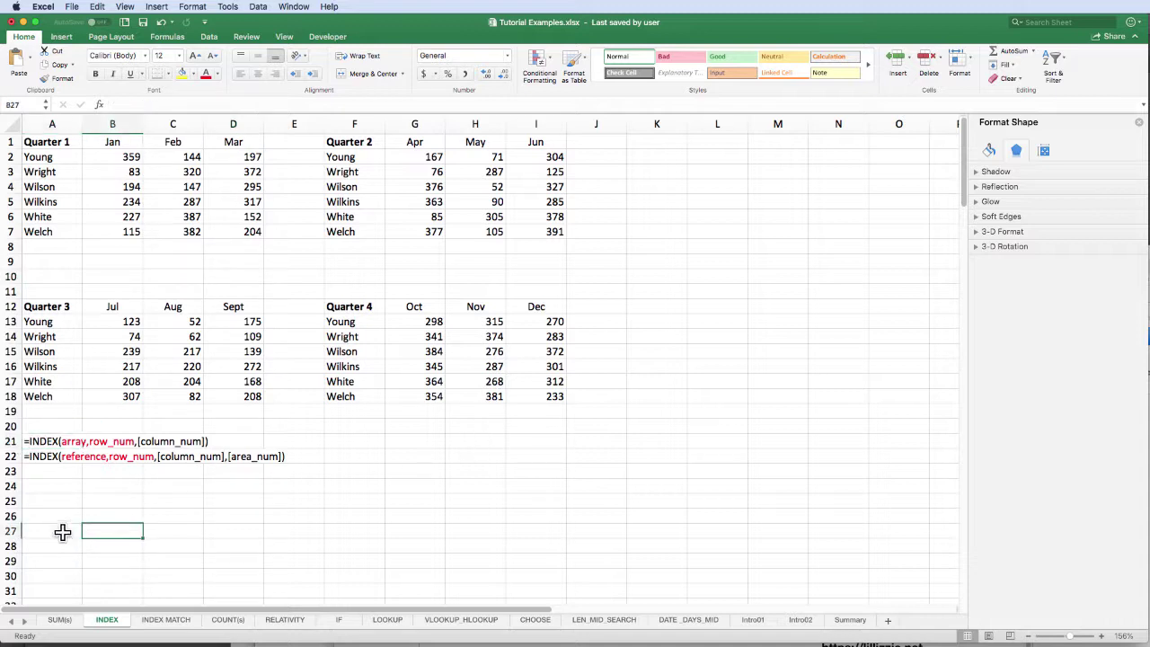
click(25, 470)
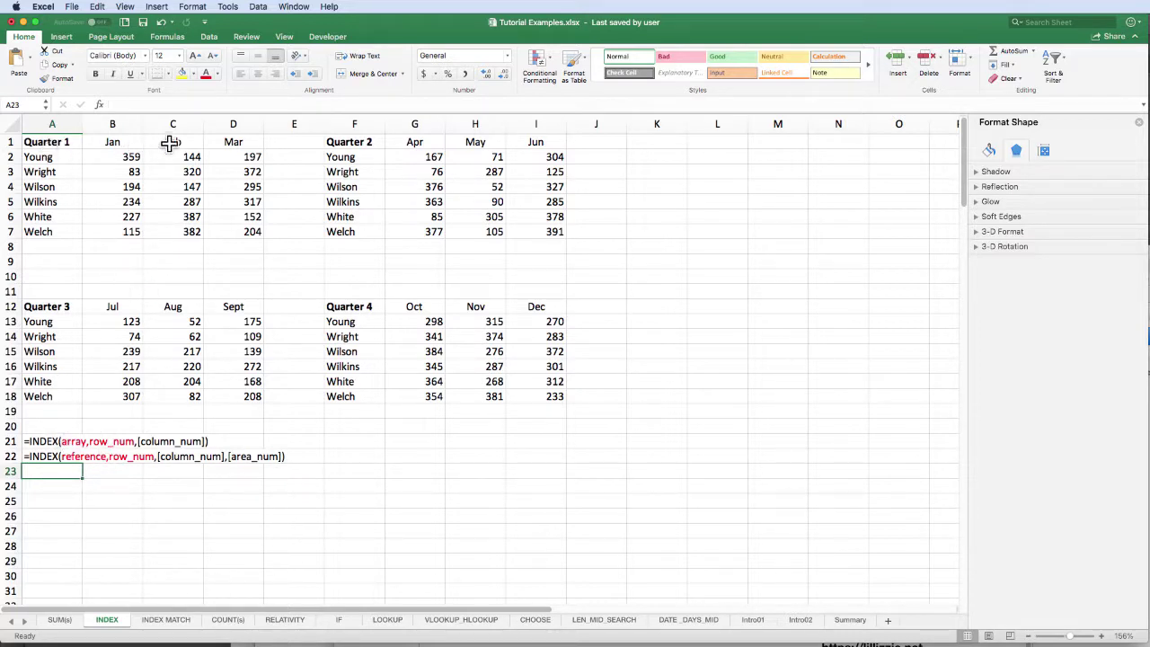
click(56, 139)
mouse_move(56, 139)
mouse_down()
mouse_move(226, 153)
mouse_move(236, 232)
mouse_up()
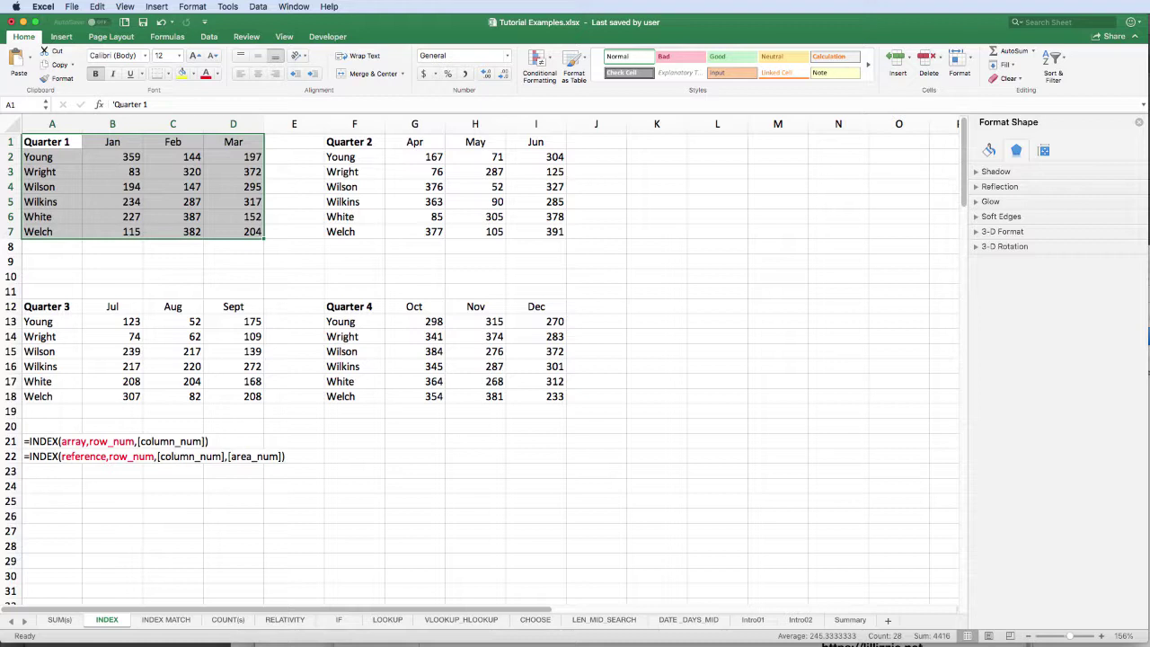
Enter =INDEX(A1:D7,5,3) in cell A25 and compare its result with source cell C5.
click(56, 501)
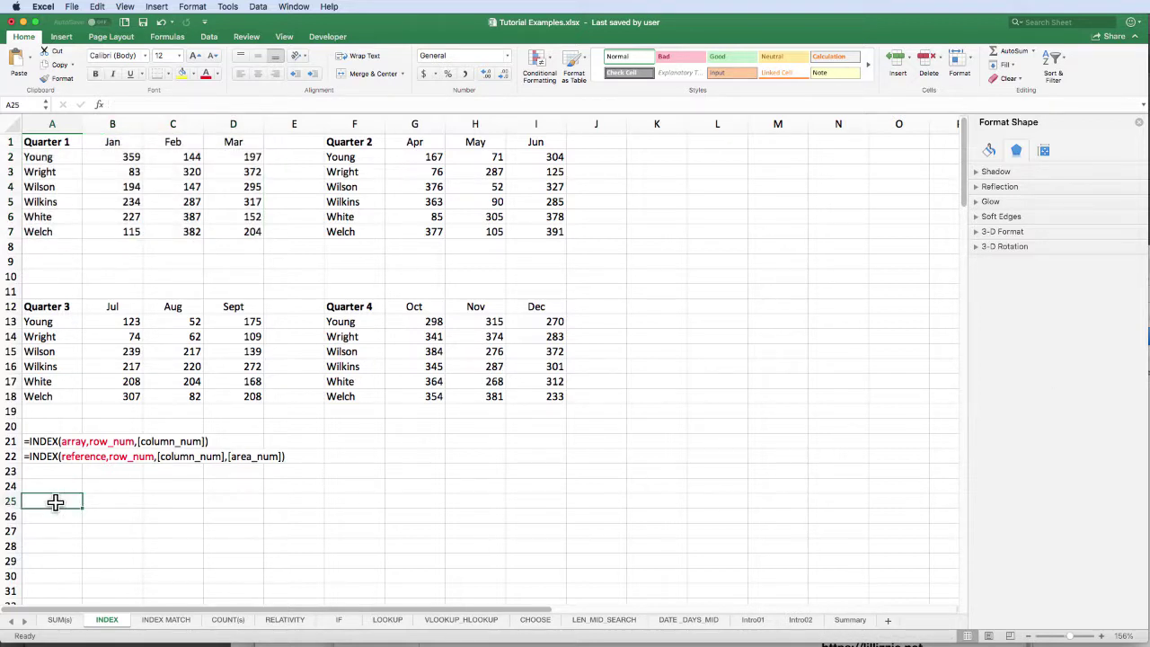
text(=)
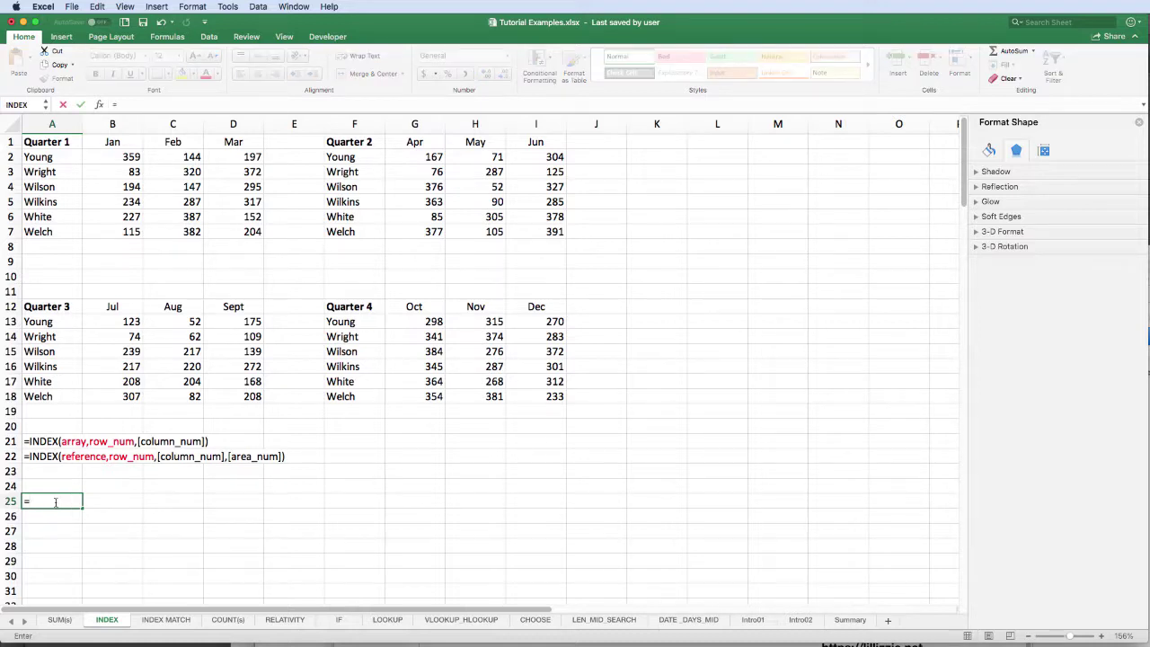
text(index)
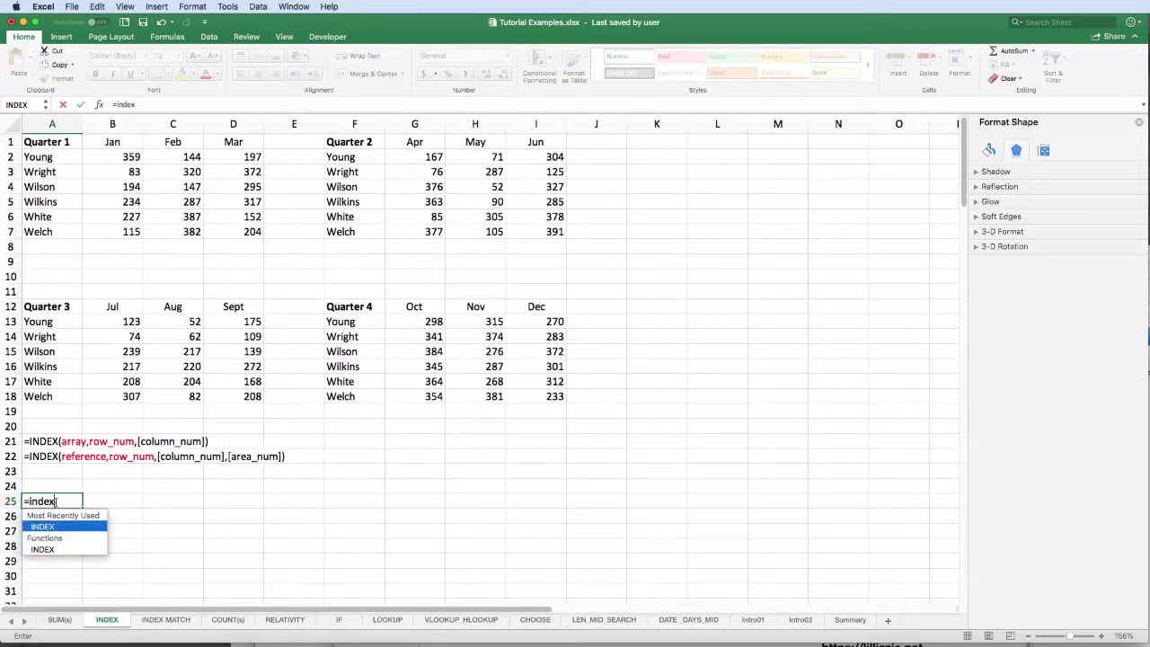
text((a)
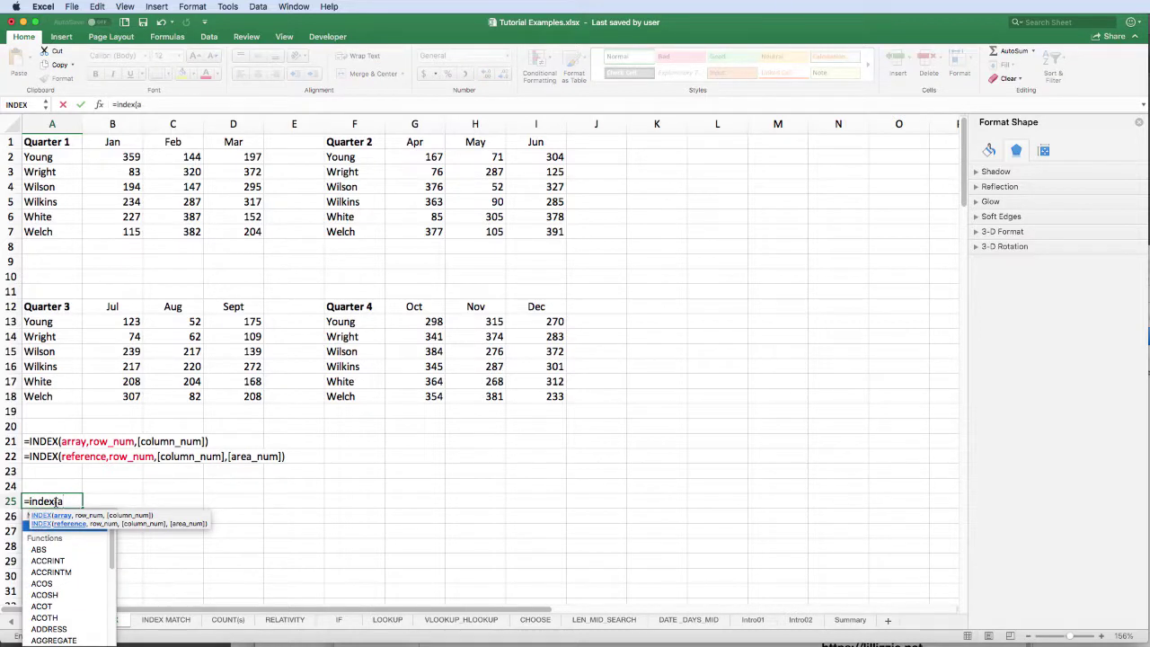
text(1:d7)
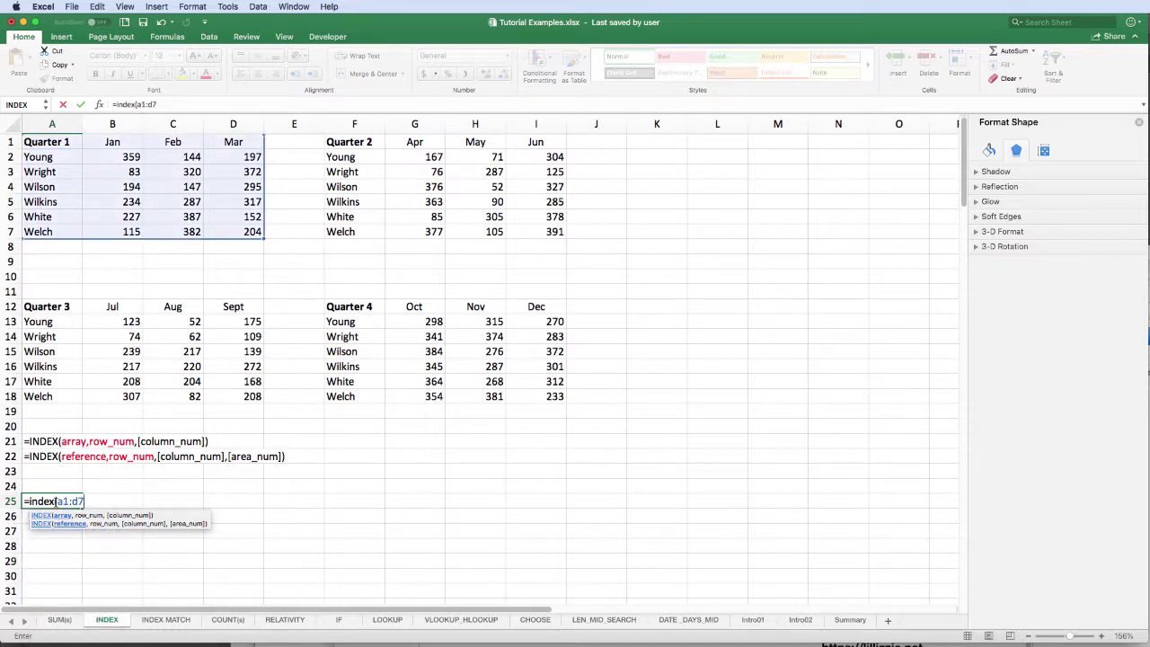
text(,5,3)
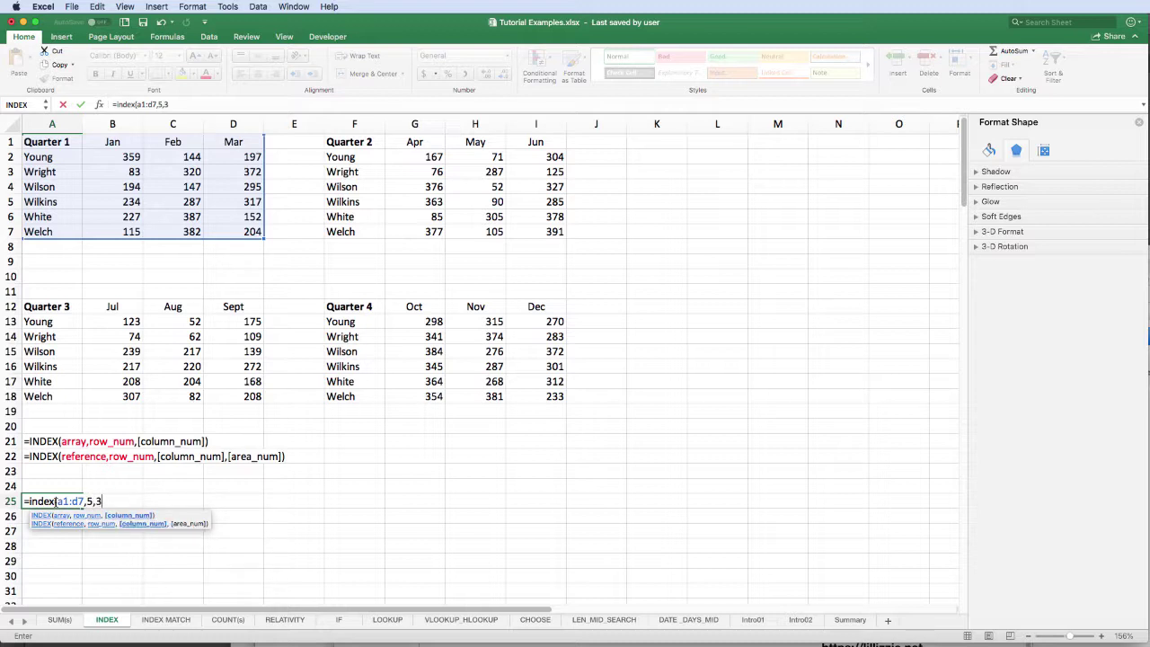
text())
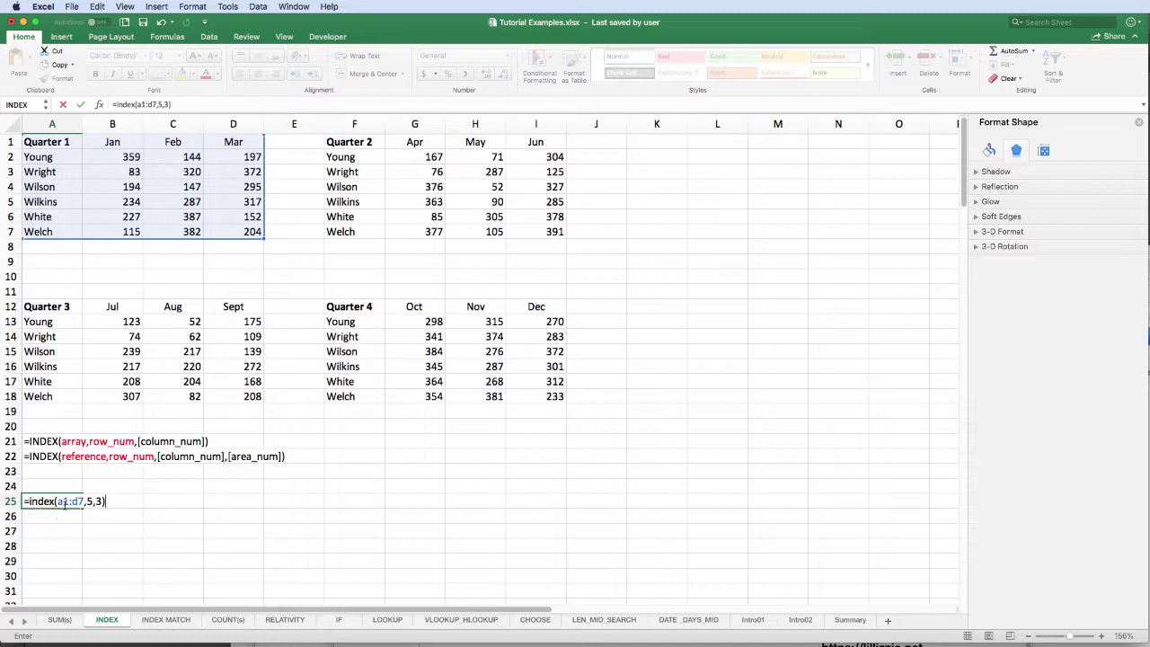
drag(58, 501, 83, 501)
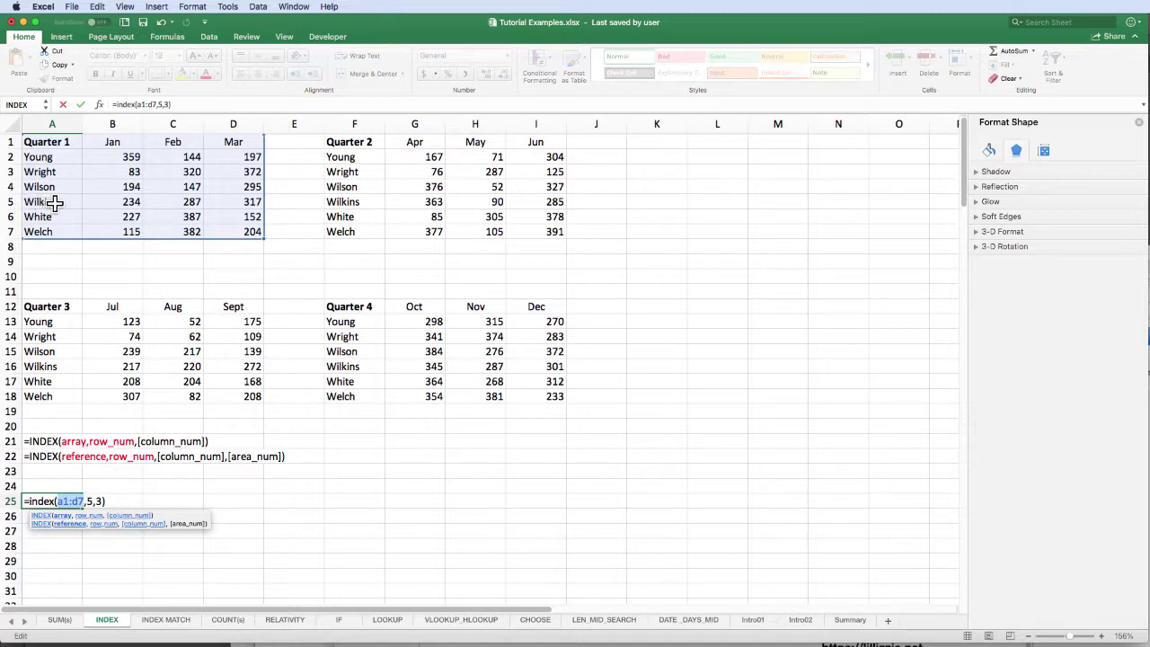
click(179, 203)
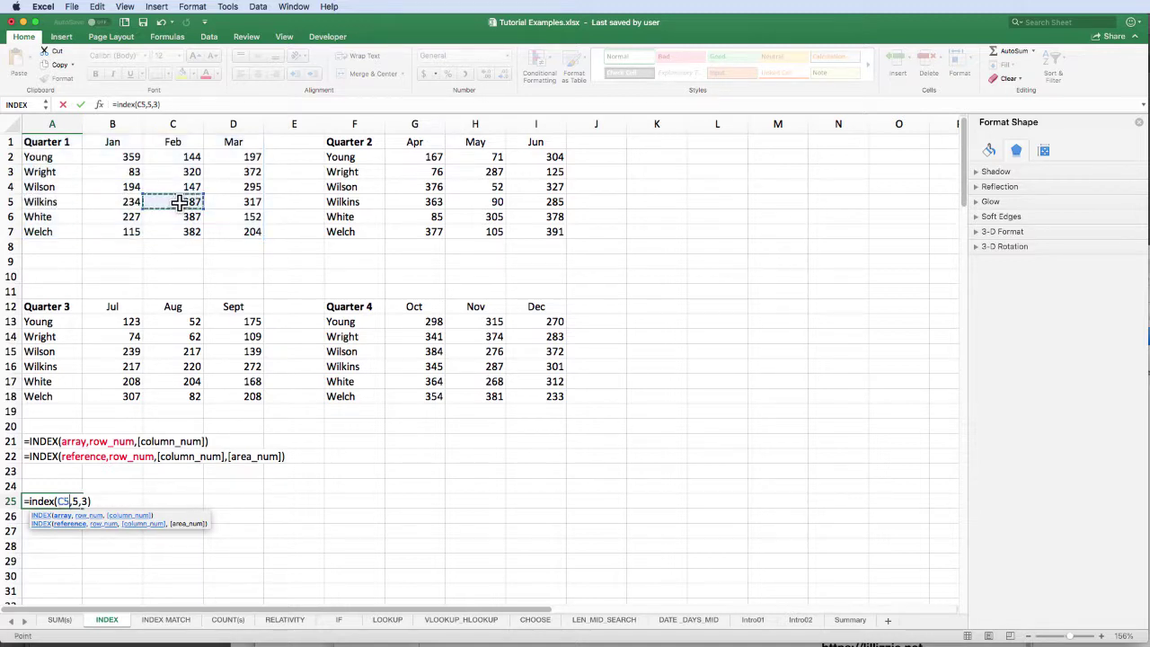
key(super+z)
key(Return)
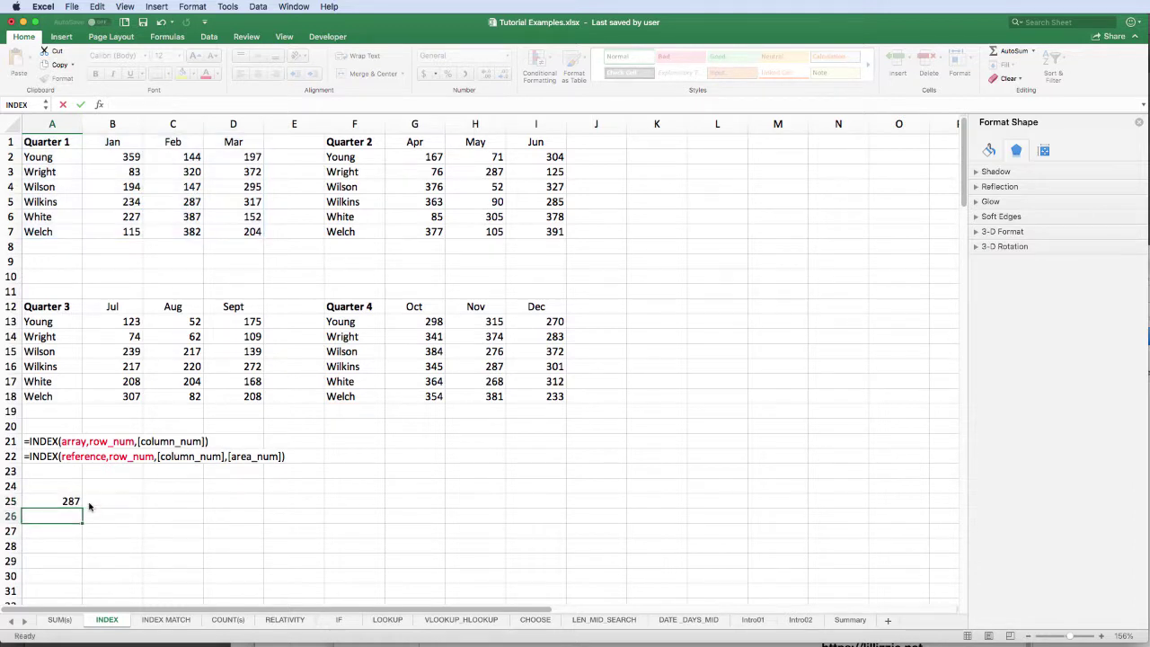
click(182, 200)
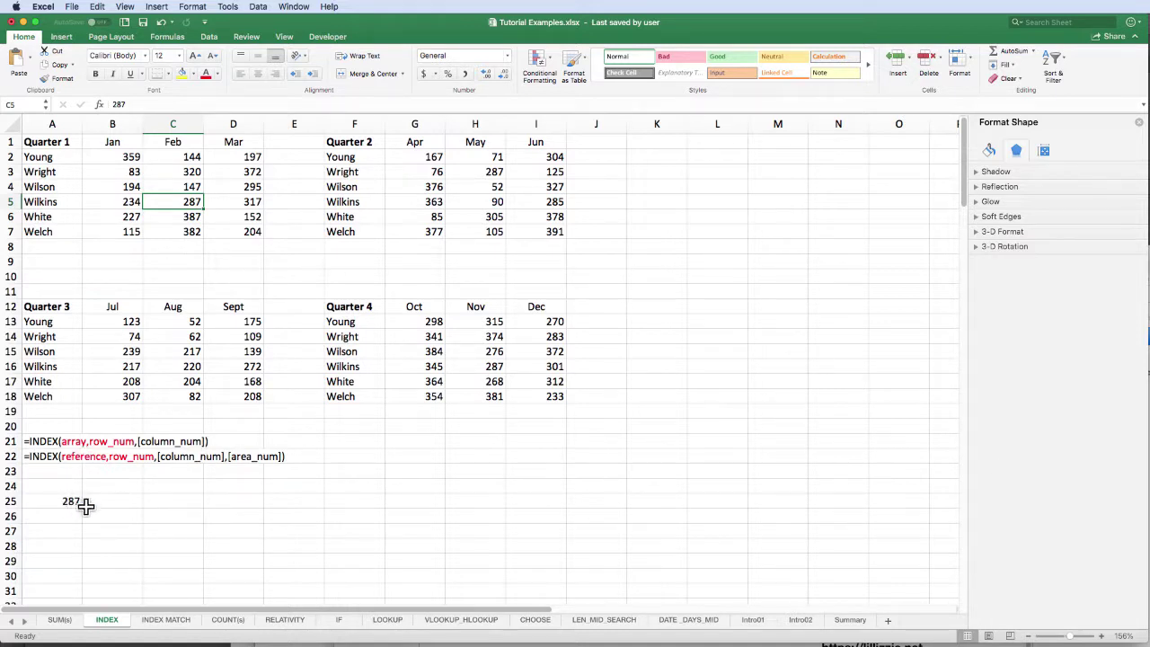
Start an INDEX formula in cell A26 with a parenthesized multi-area reference, adding the Quarter 1 range A1:D7 and Quarter 2 range F1:I7.
click(55, 516)
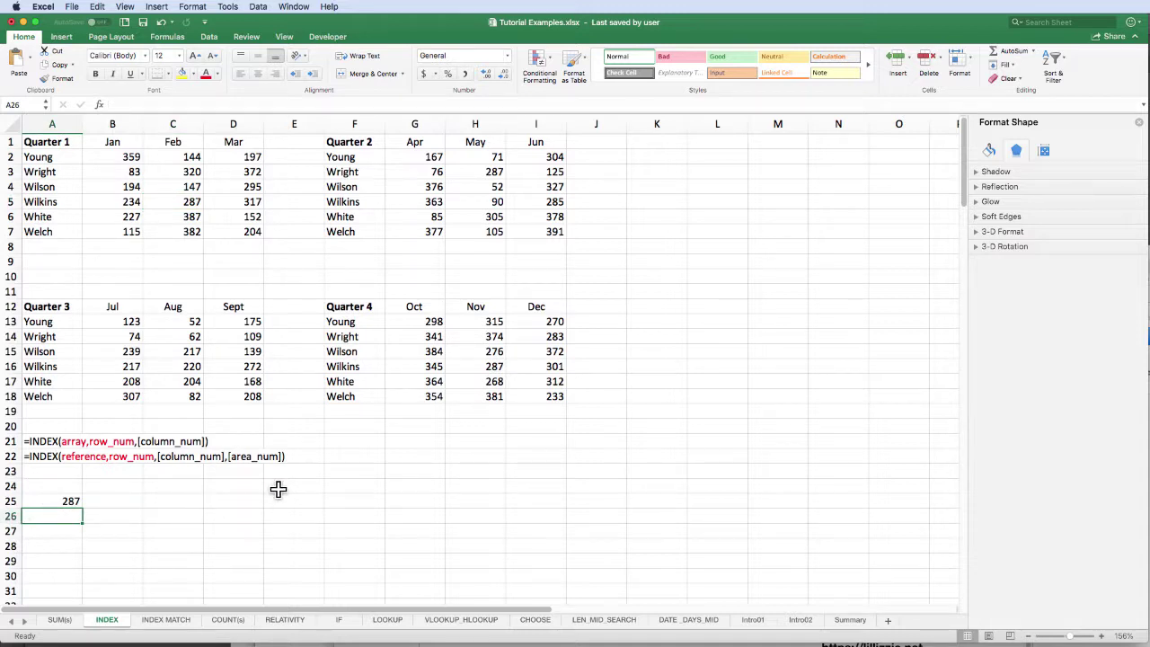
text(=inde)
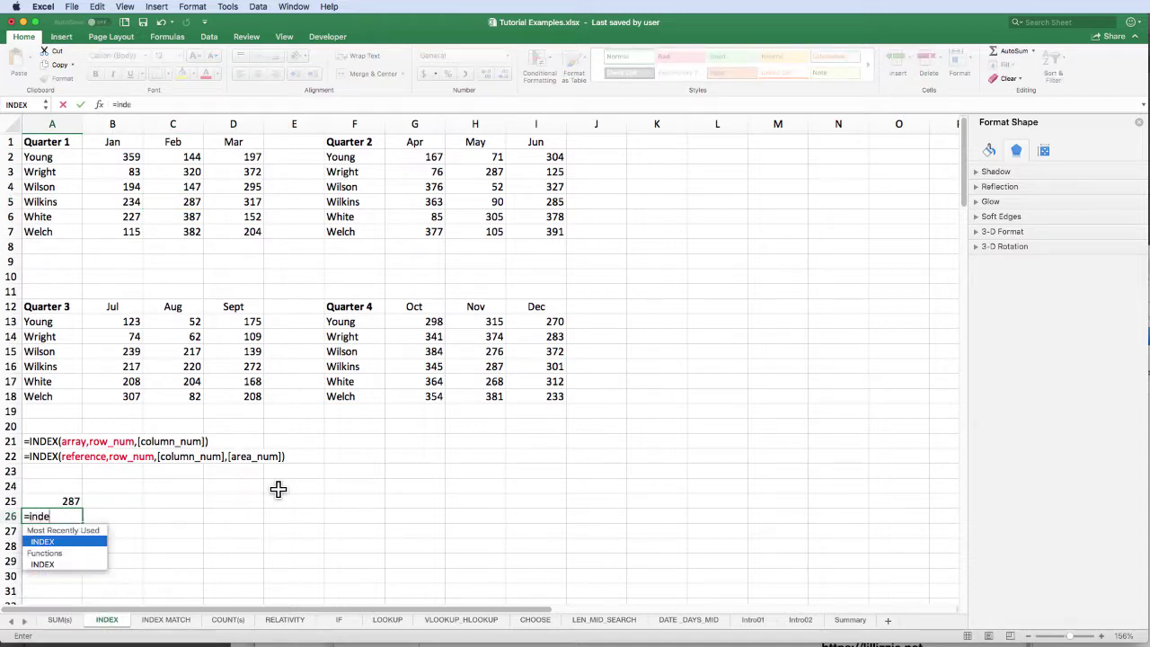
text(x()
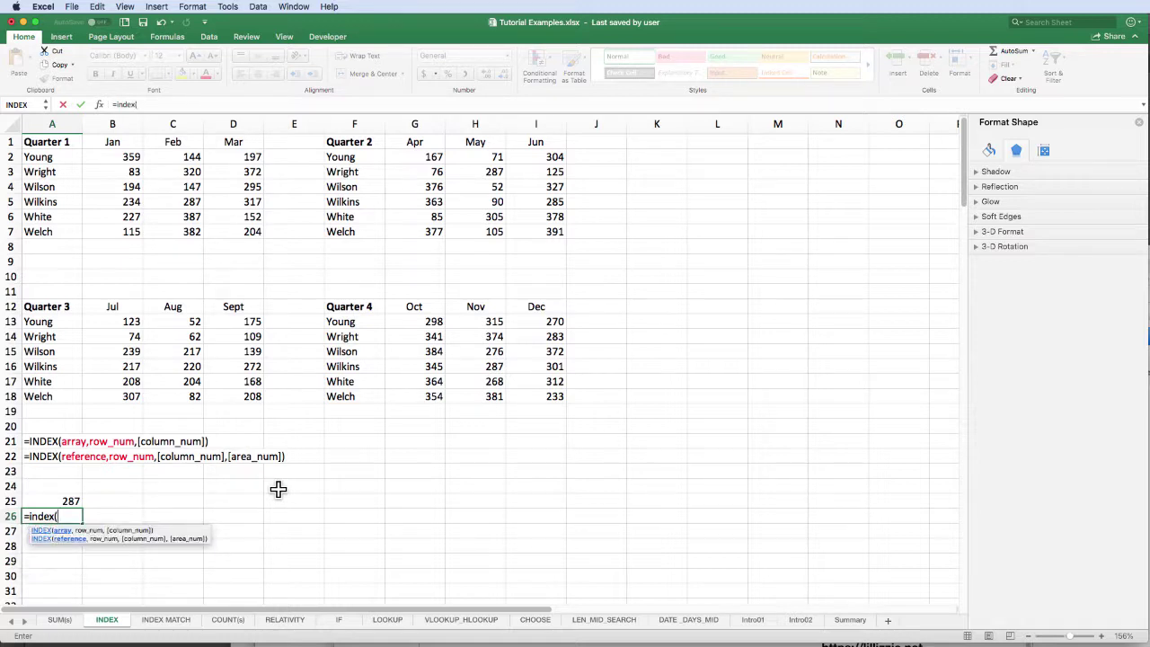
text(()
drag(51, 142, 228, 231)
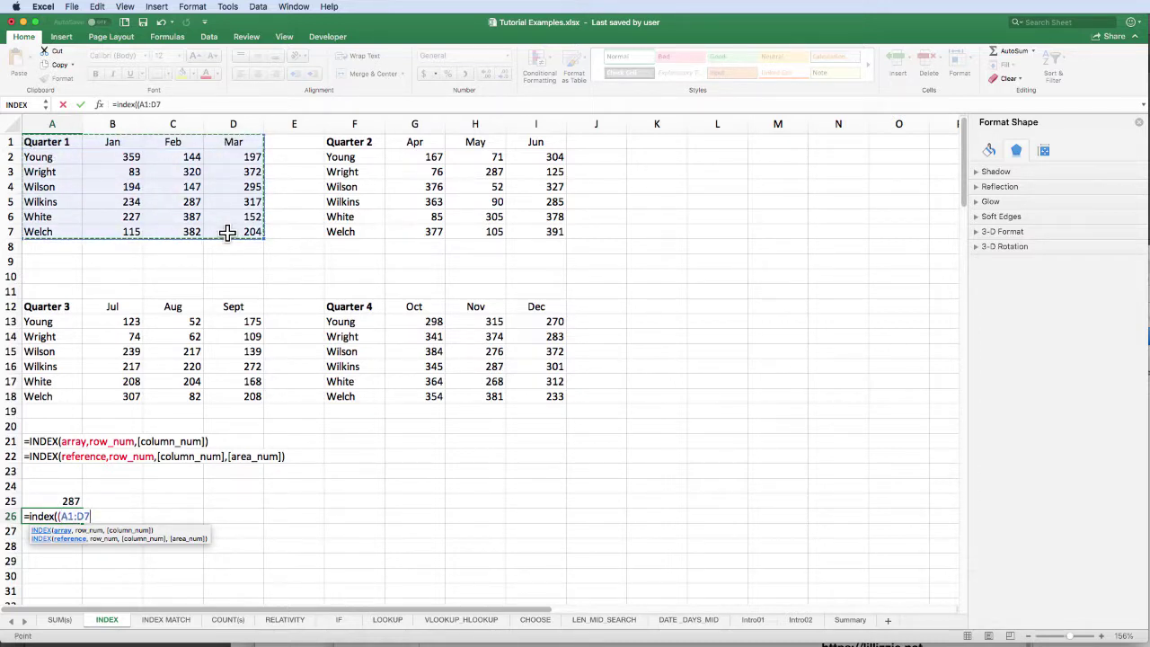
text(,)
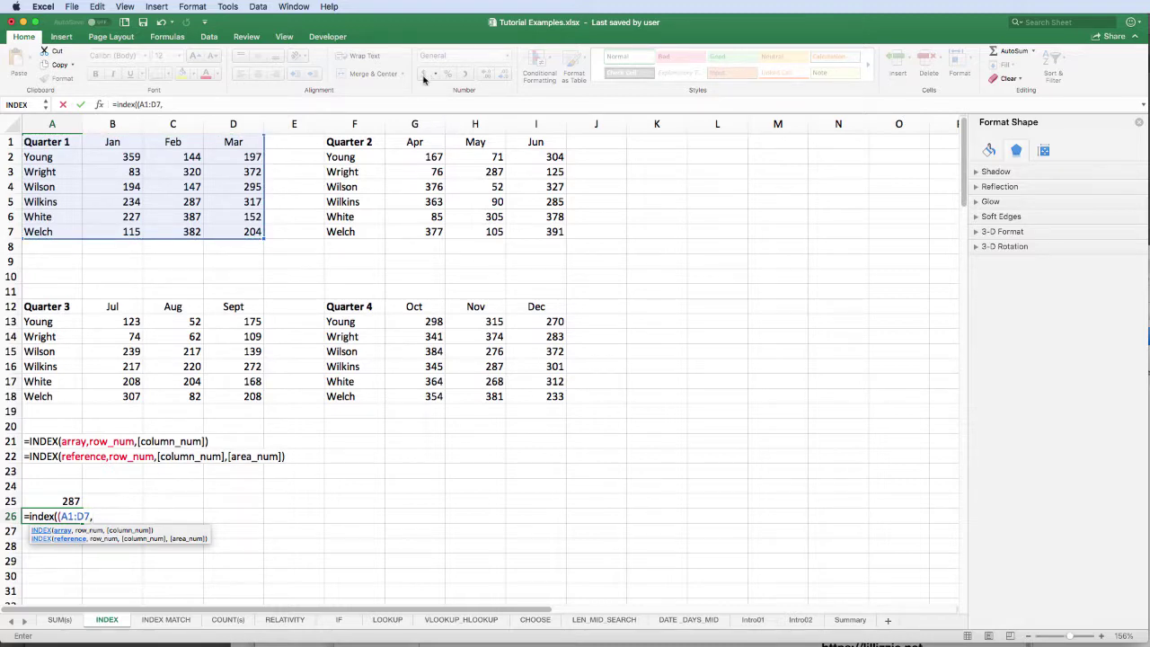
drag(351, 142, 547, 231)
text(,)
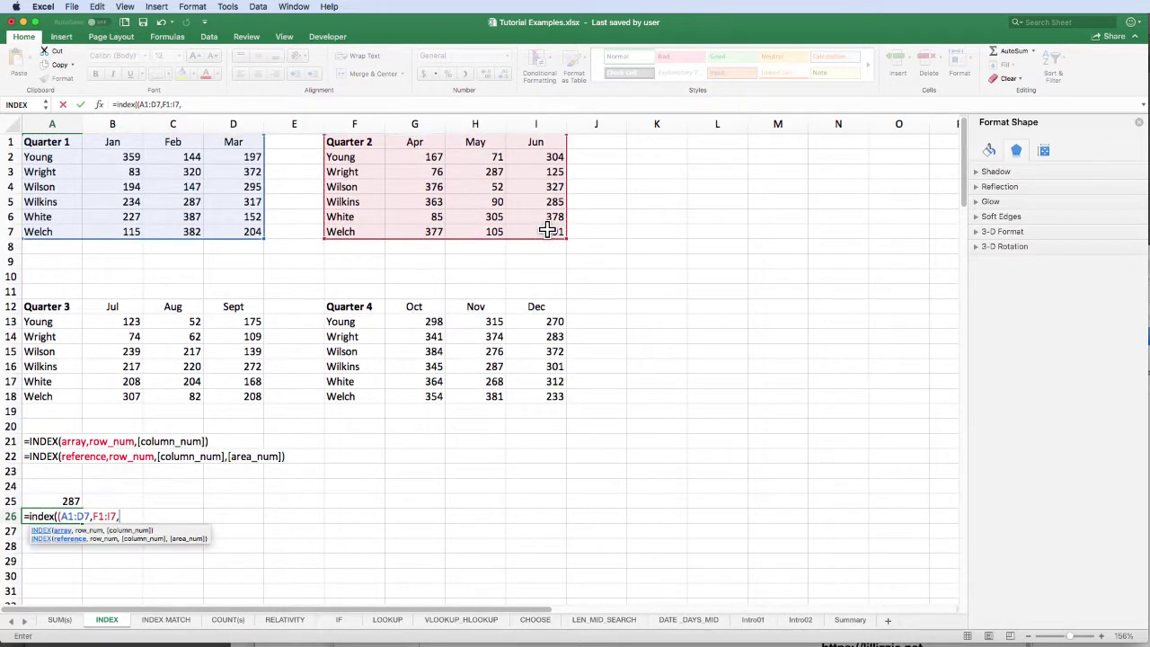
Add the Quarter 3 range A12:D18 and Quarter 4 range F12:I18 to the formula's reference and close the inner parenthesis.
click(34, 306)
drag(119, 309, 222, 395)
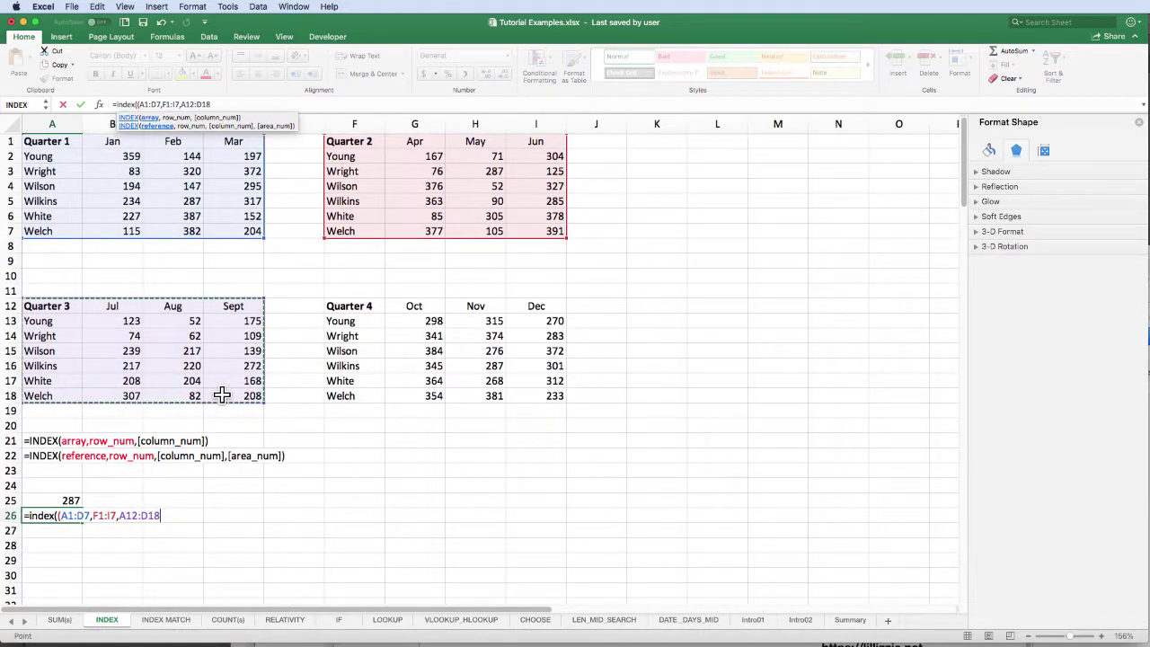
text(,)
scroll(222, 395, down, 2)
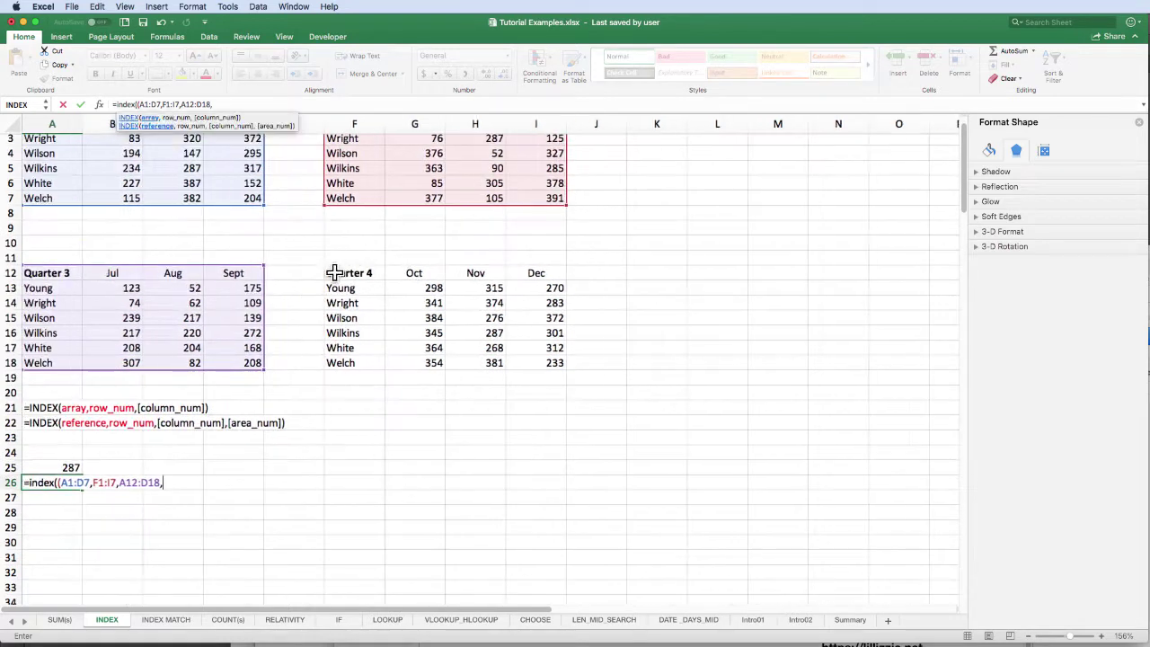
drag(333, 272, 539, 362)
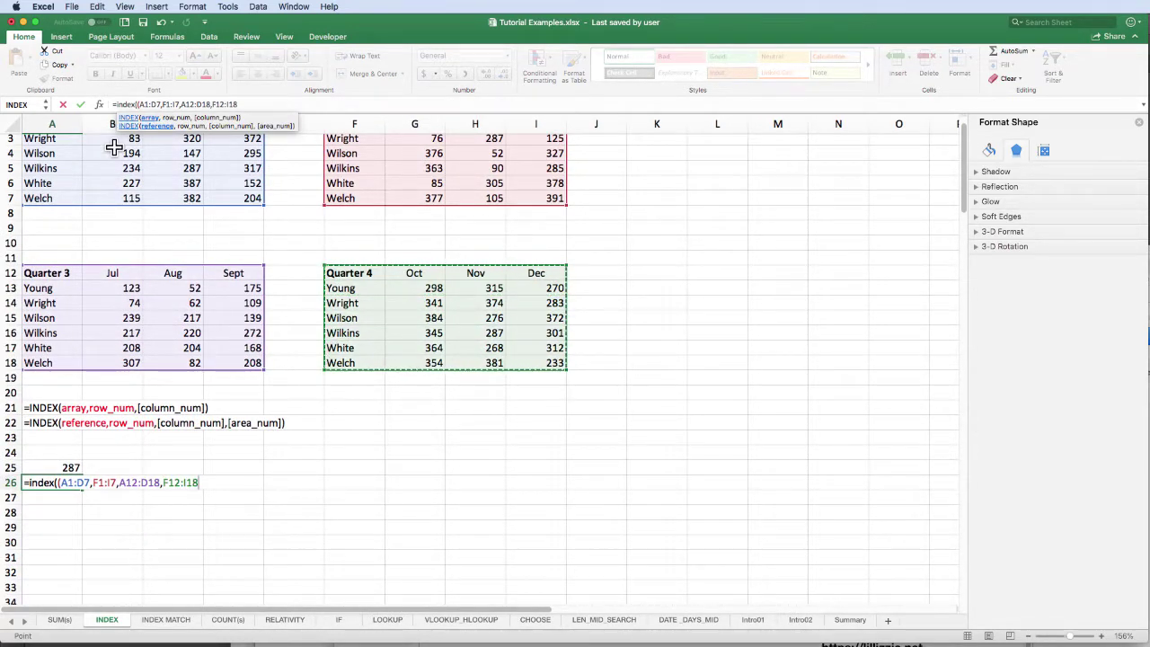
text())
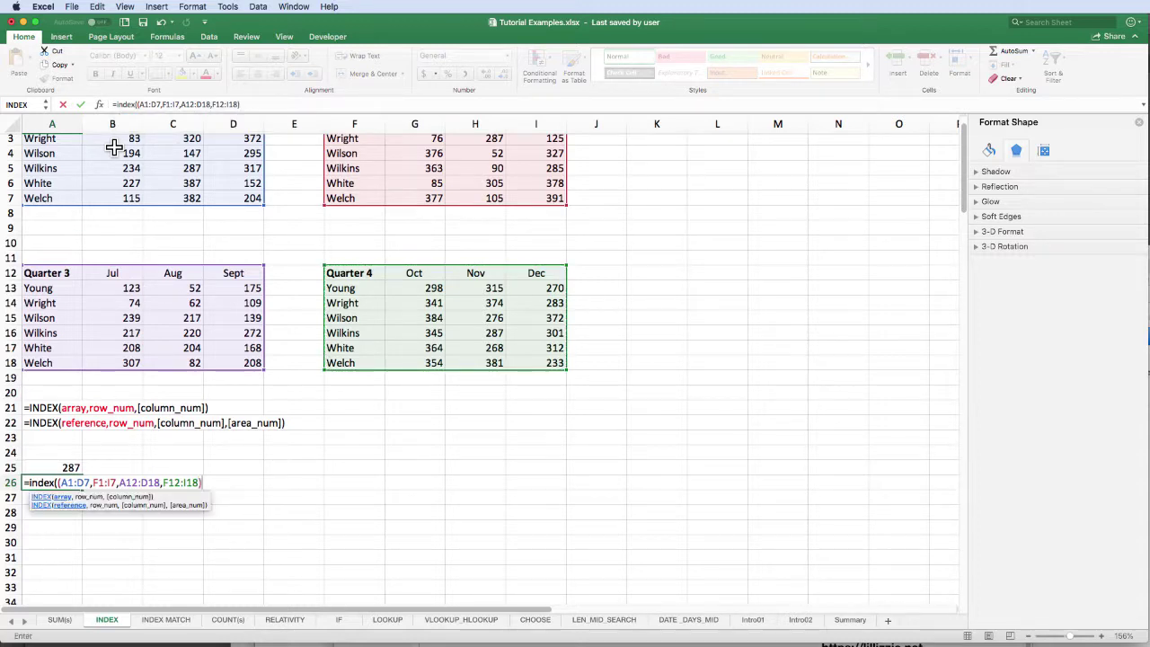
Complete the A26 formula with row 4, column 2 and area 3, and compare its result with source cell B15.
text(,)
text(4)
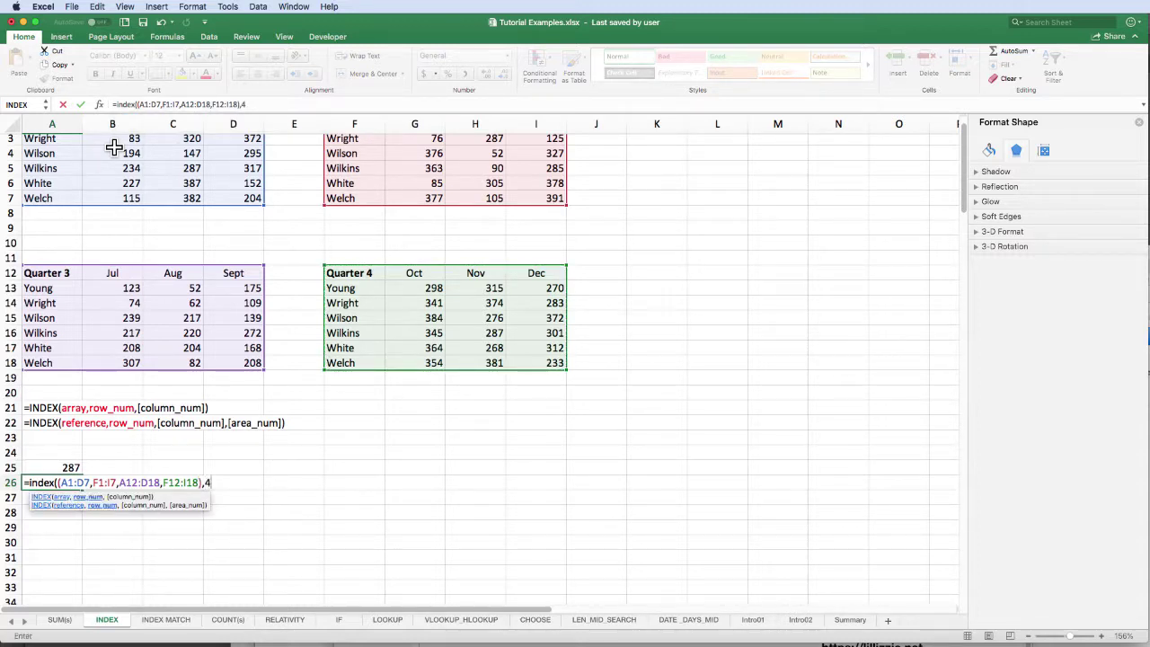
text(,2)
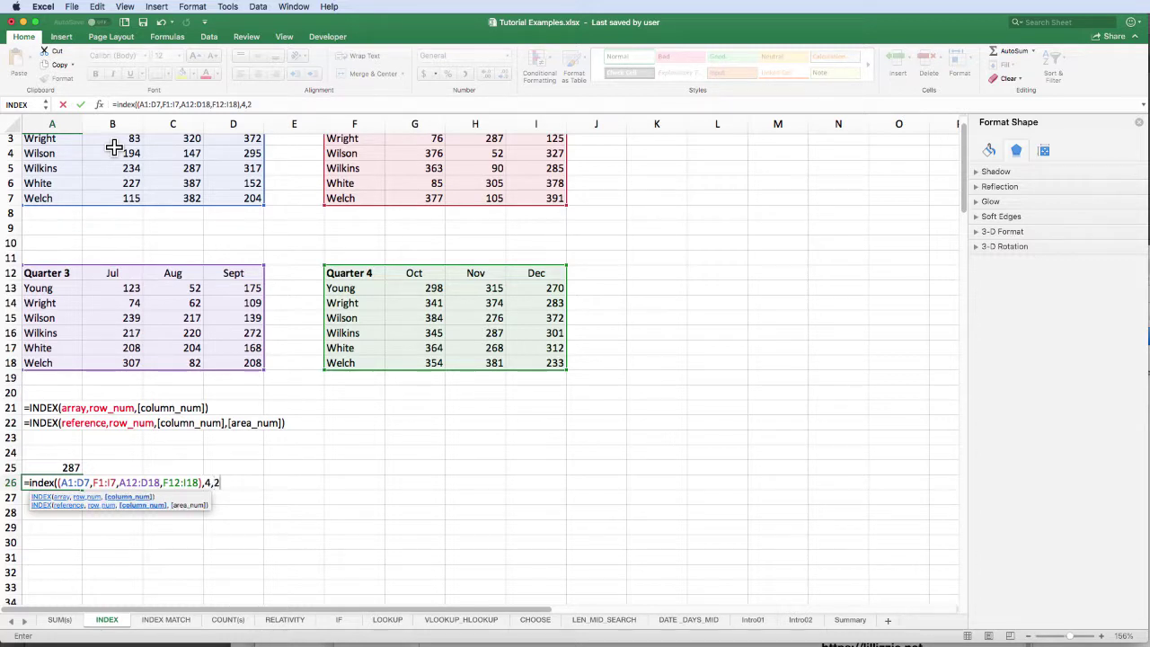
text(,3)
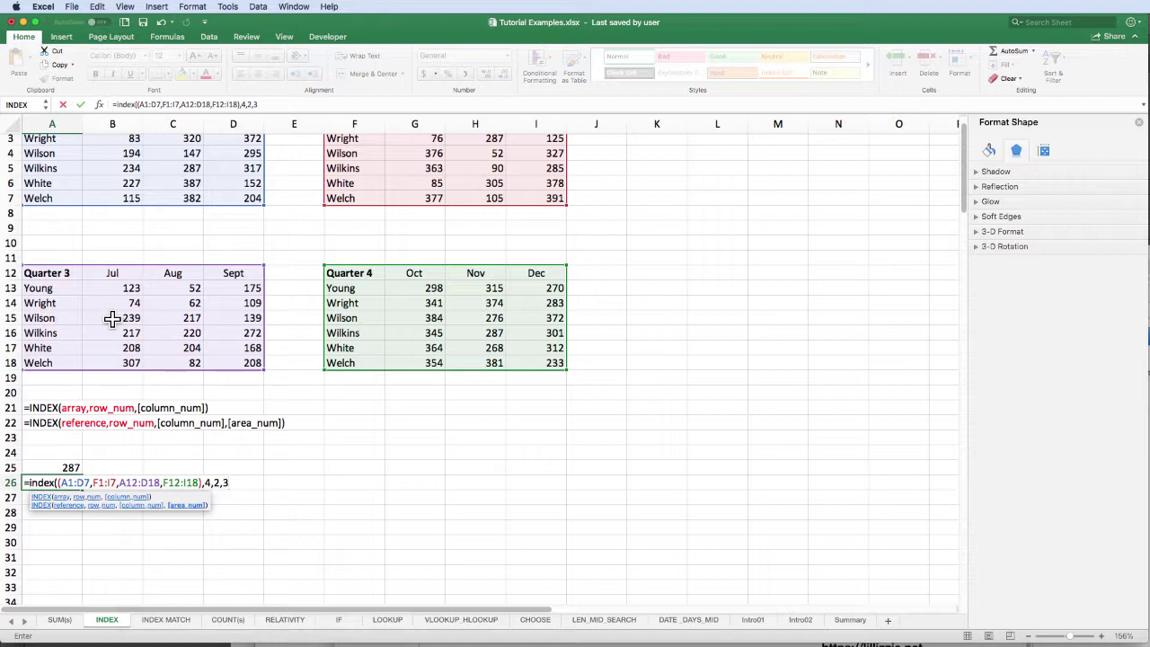
click(234, 482)
text())
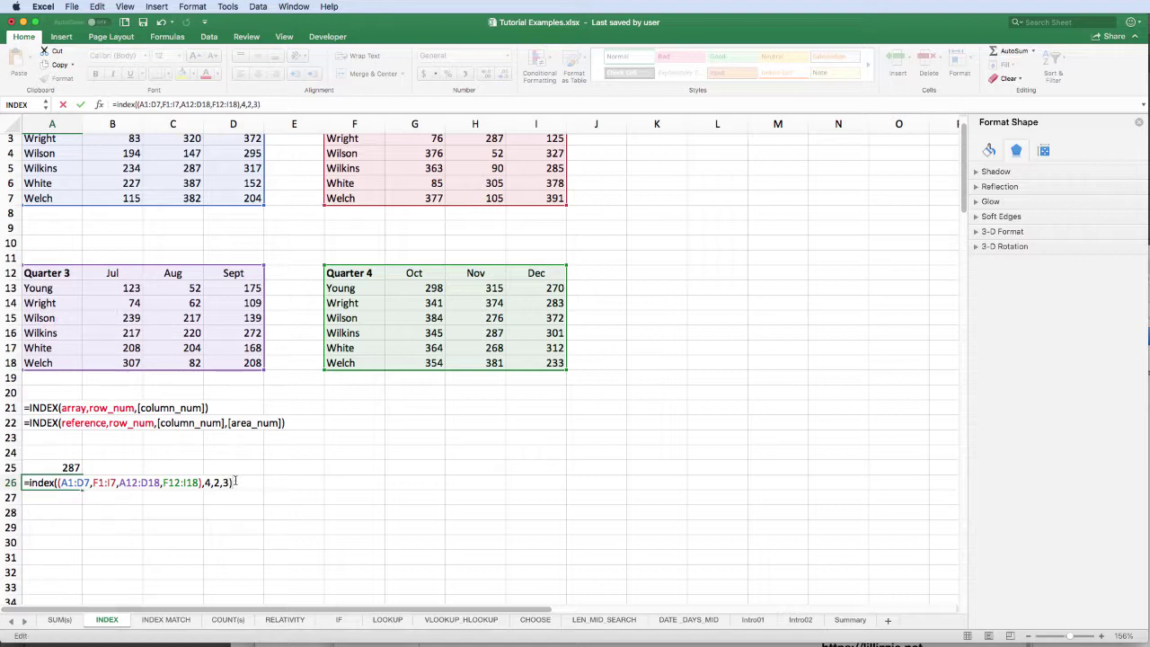
key(Return)
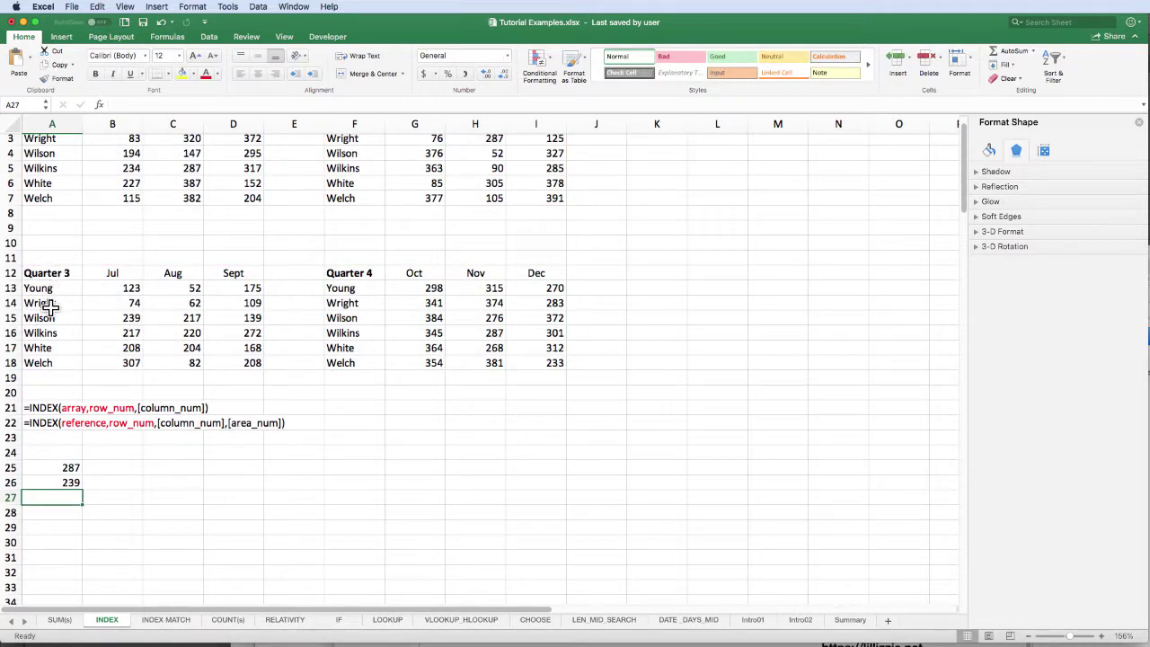
click(131, 319)
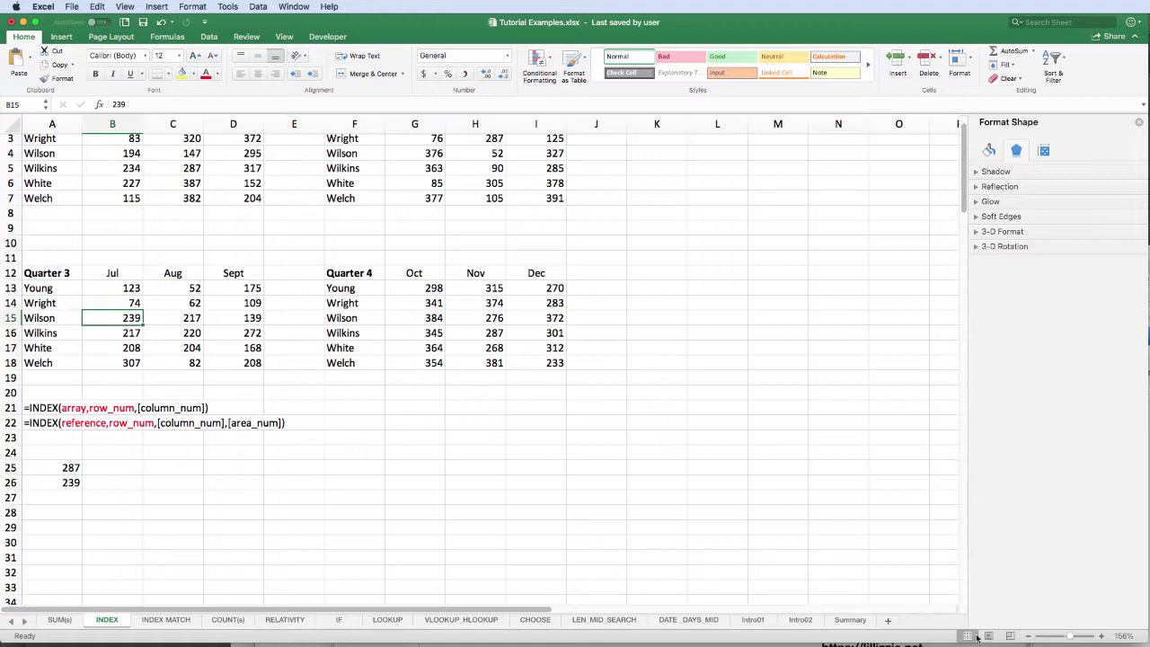
Open the Summary sheet to review the INDEX recap.
click(848, 620)
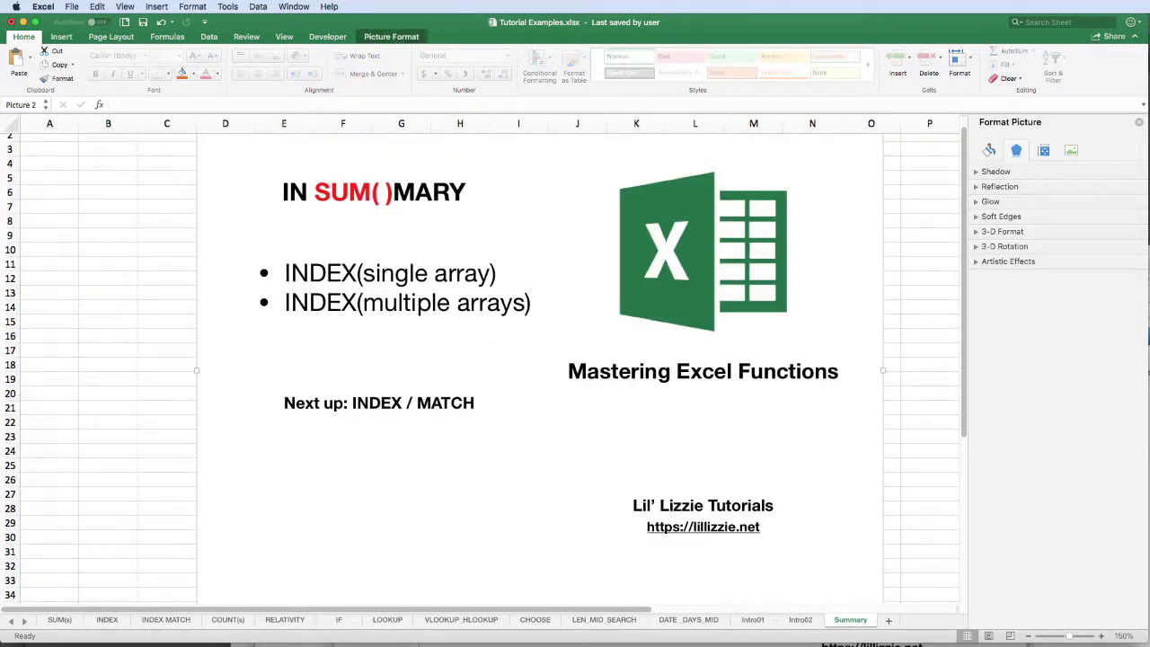